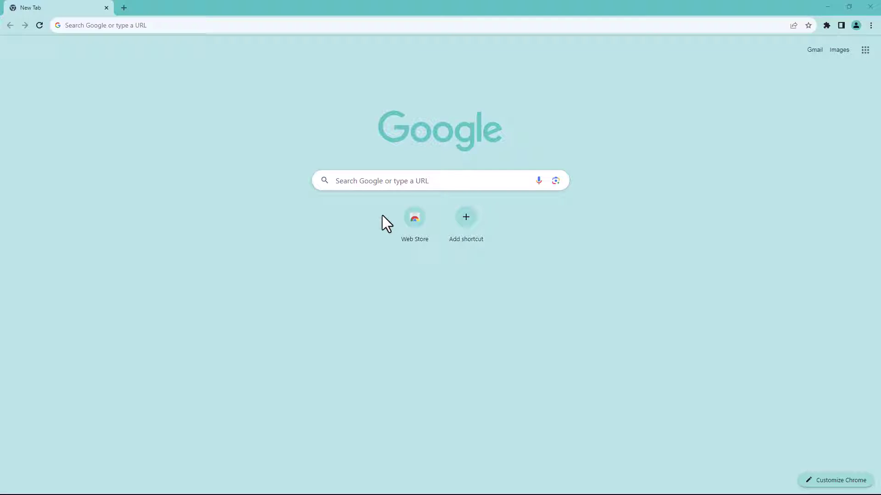
Step: Open Chrome's Settings page from the three-dot menu
{"action": "left_click", "coordinate": [871, 25]}
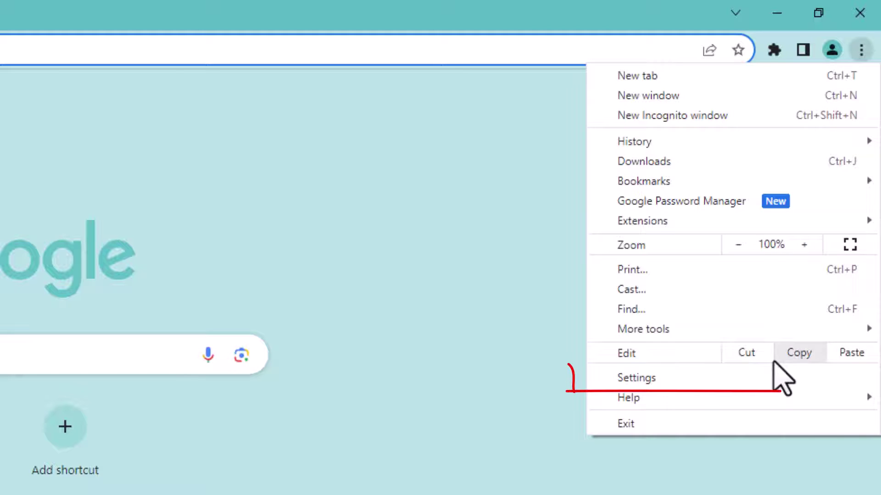
{"action": "left_click", "coordinate": [777, 378]}
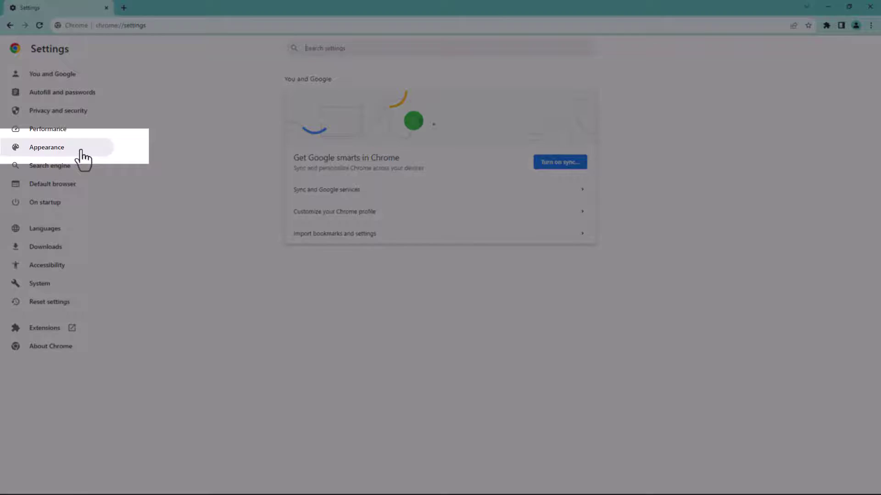
Step: Turn on Show home button in Appearance settings, opening the New Tab page
{"action": "left_click", "coordinate": [46, 147]}
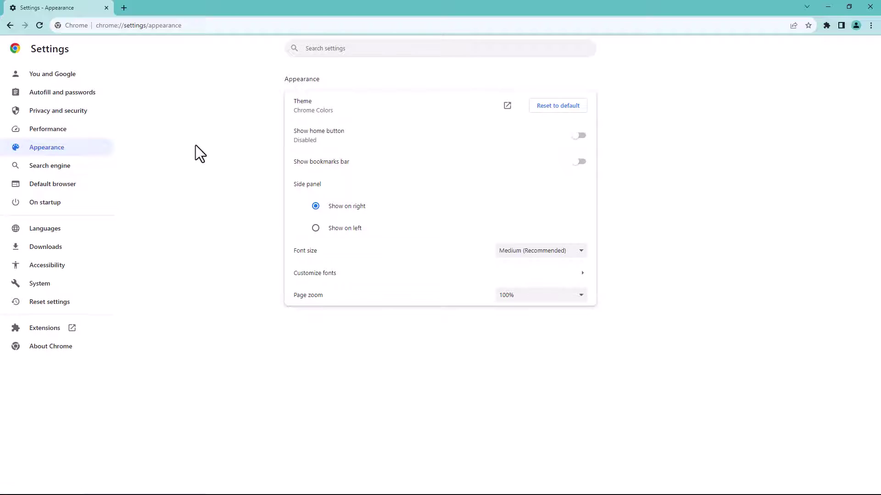
{"action": "left_click", "coordinate": [582, 137]}
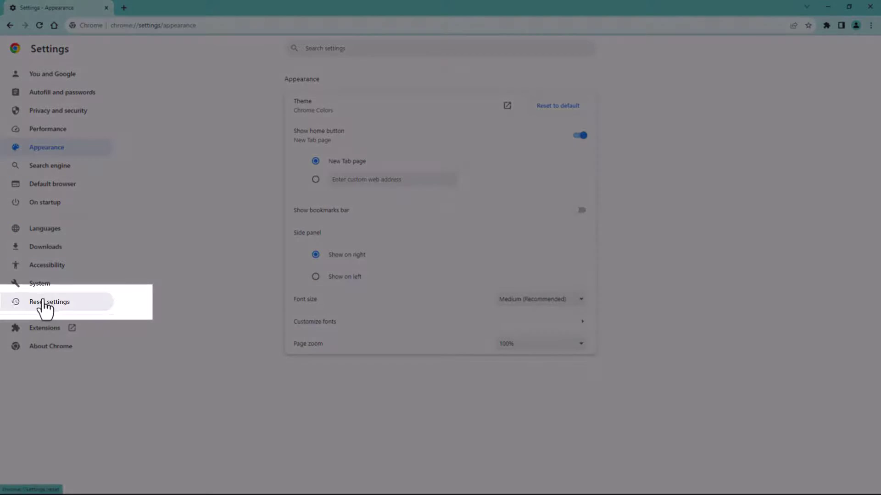
Step: Reset Chrome with 'Restore settings to their original defaults' and confirm
{"action": "left_click", "coordinate": [48, 302]}
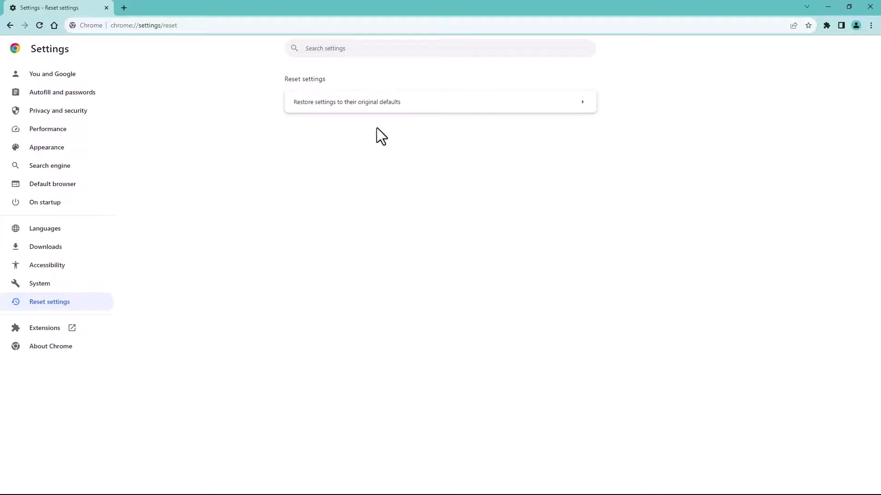
{"action": "left_click", "coordinate": [398, 105]}
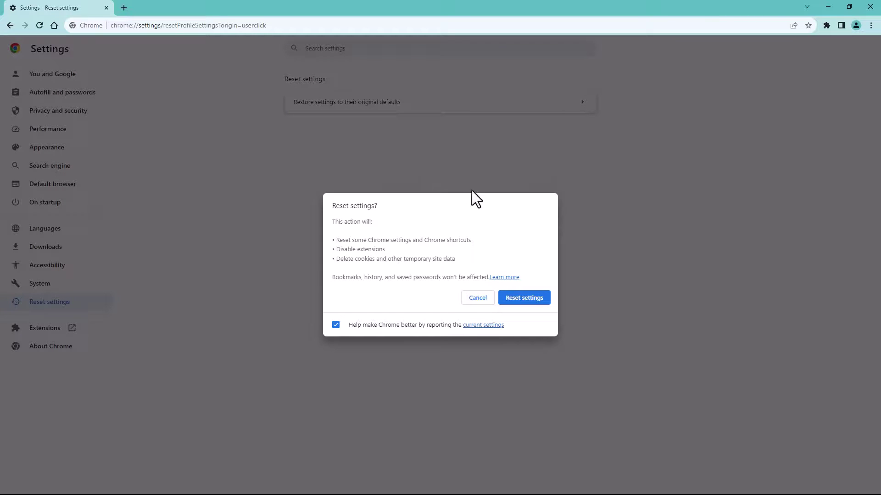
{"action": "left_click", "coordinate": [517, 301]}
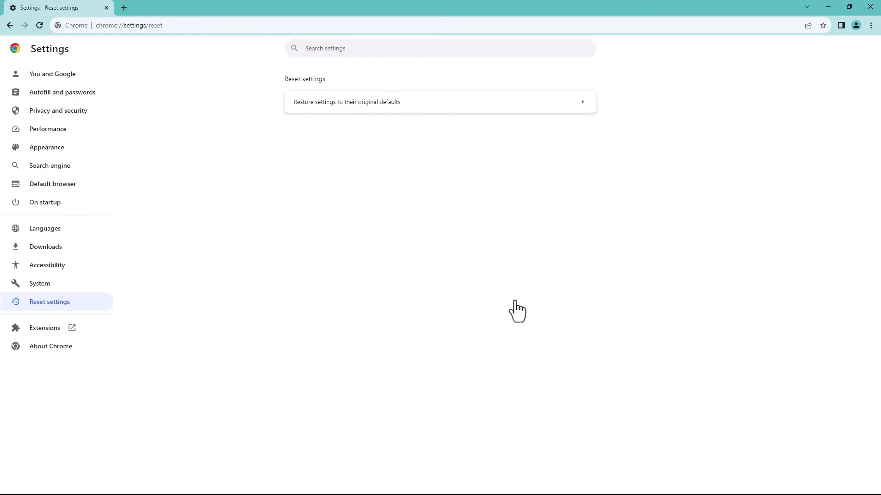